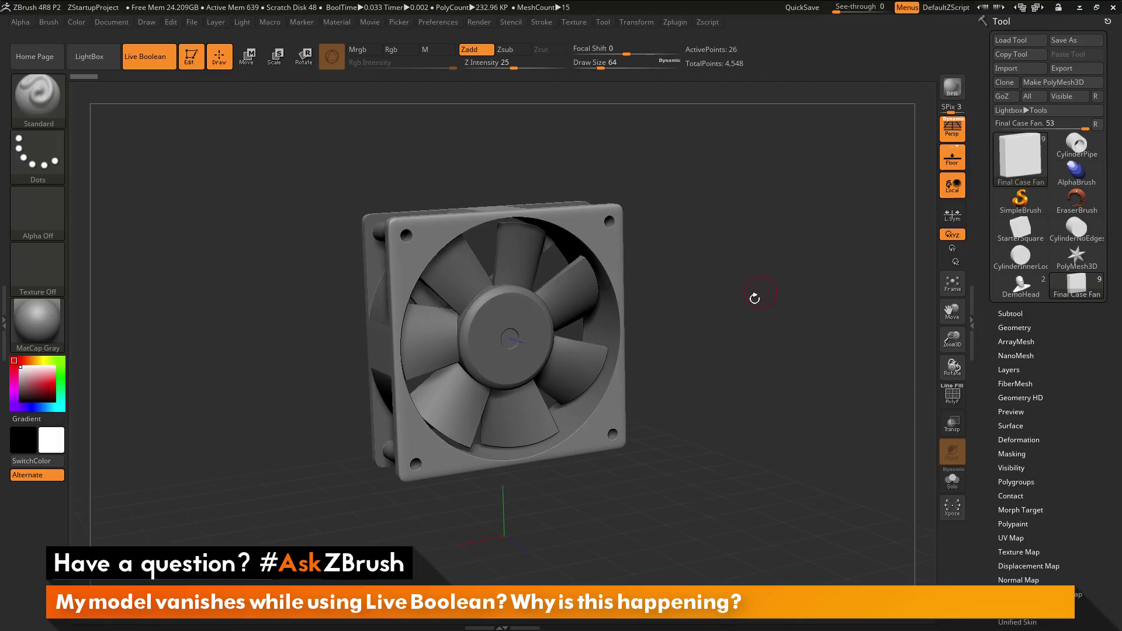
Step: Turn off Live Boolean and view the fan's source meshes without the boolean preview
mouse_move(712, 310)
left_mouse_down()
mouse_move(740, 313)
mouse_move(717, 311)
left_mouse_up()
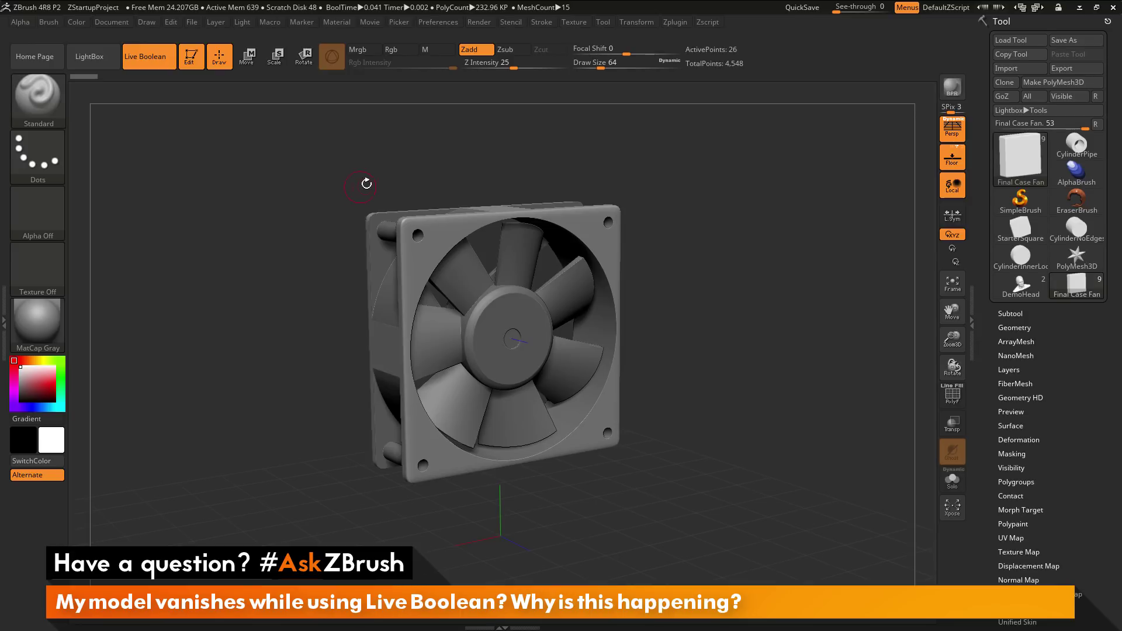
mouse_move(263, 188)
left_mouse_down()
mouse_move(263, 217)
mouse_move(266, 205)
left_mouse_up()
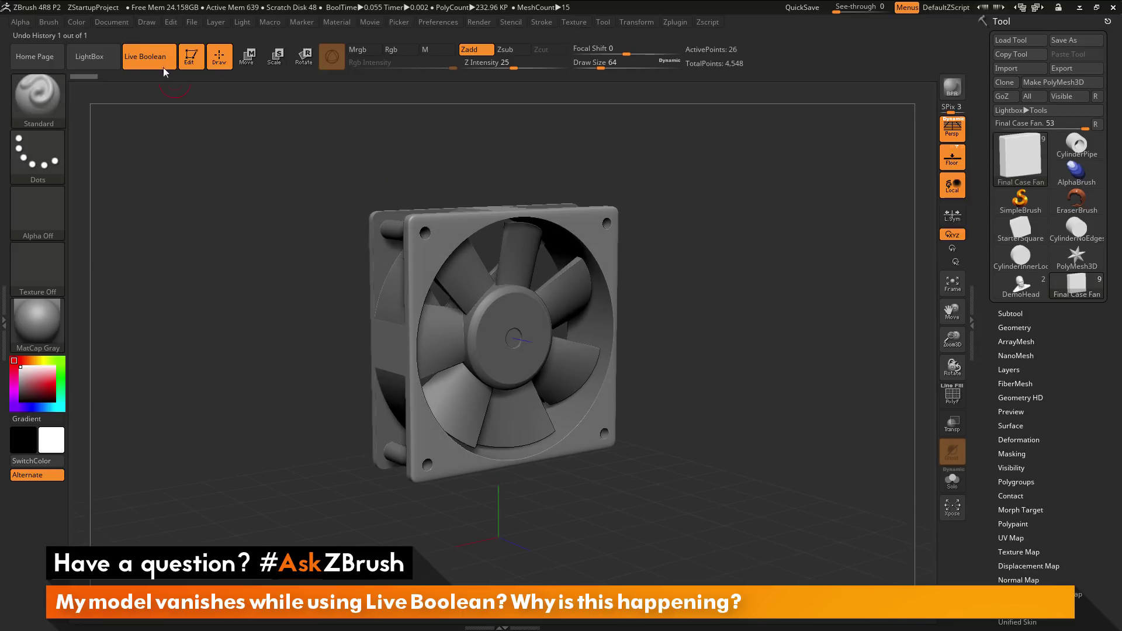
left_click(159, 63)
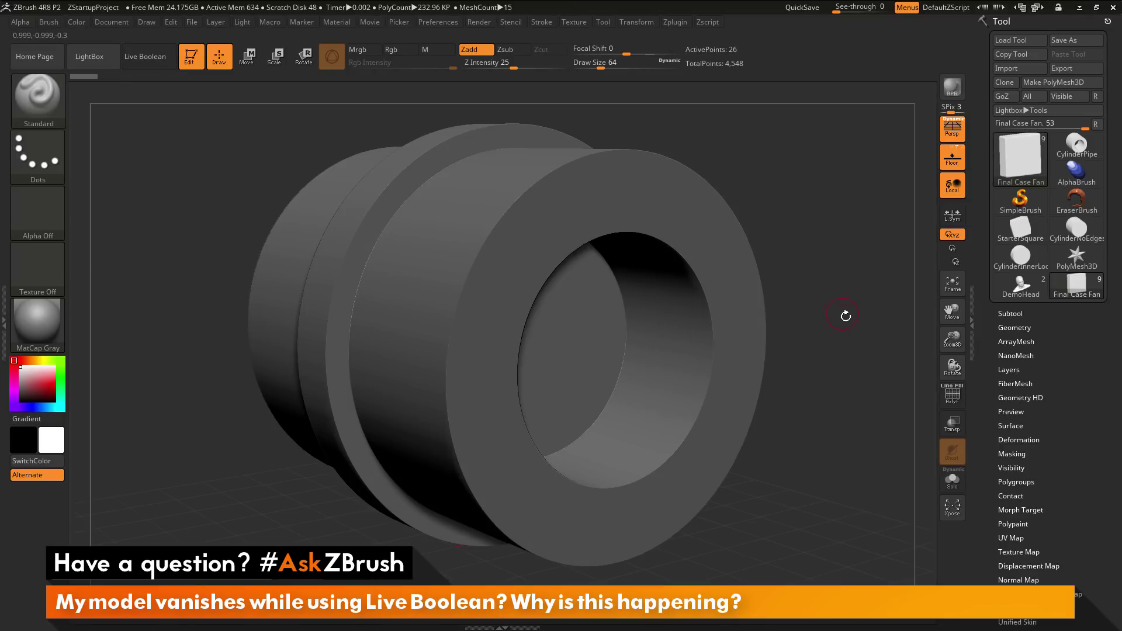
left_click_drag(846, 328, 851, 339)
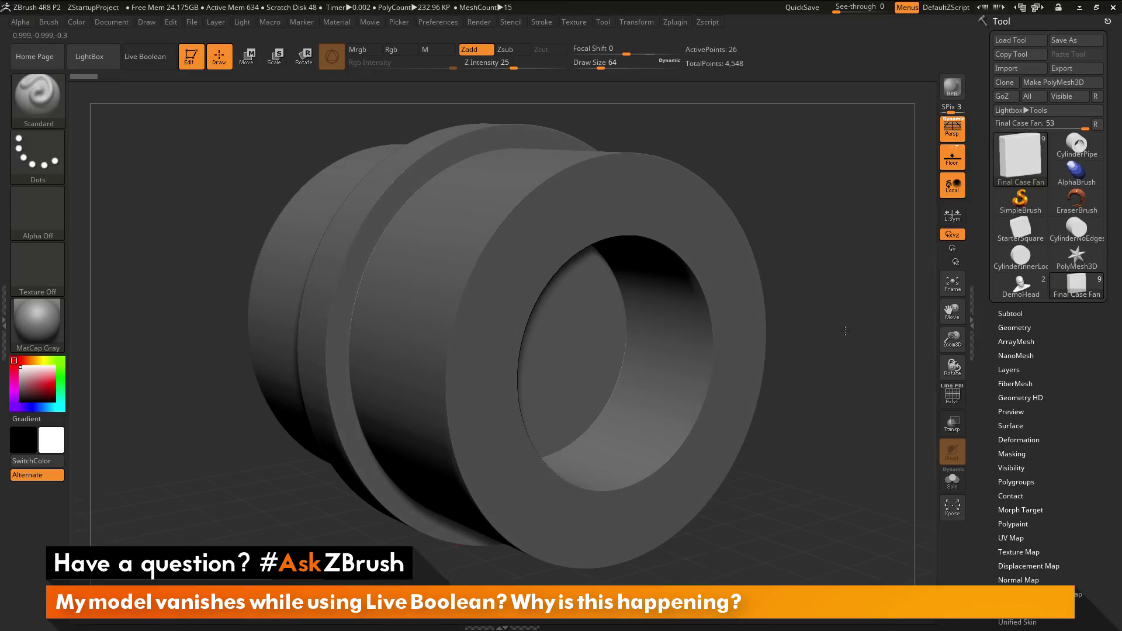
Step: Expand the Subtool list to review the case fan's boolean parts and re-enable Live Boolean
left_click(1031, 313)
mouse_move(997, 328)
left_mouse_down()
mouse_move(992, 383)
mouse_move(994, 327)
left_mouse_up()
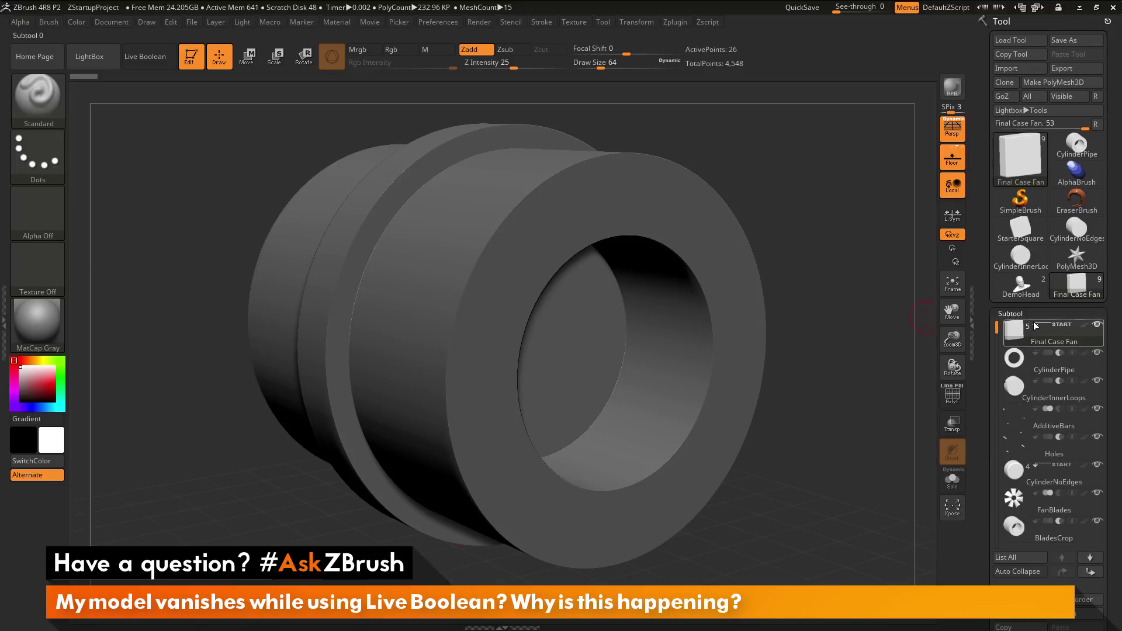
mouse_move(1062, 352)
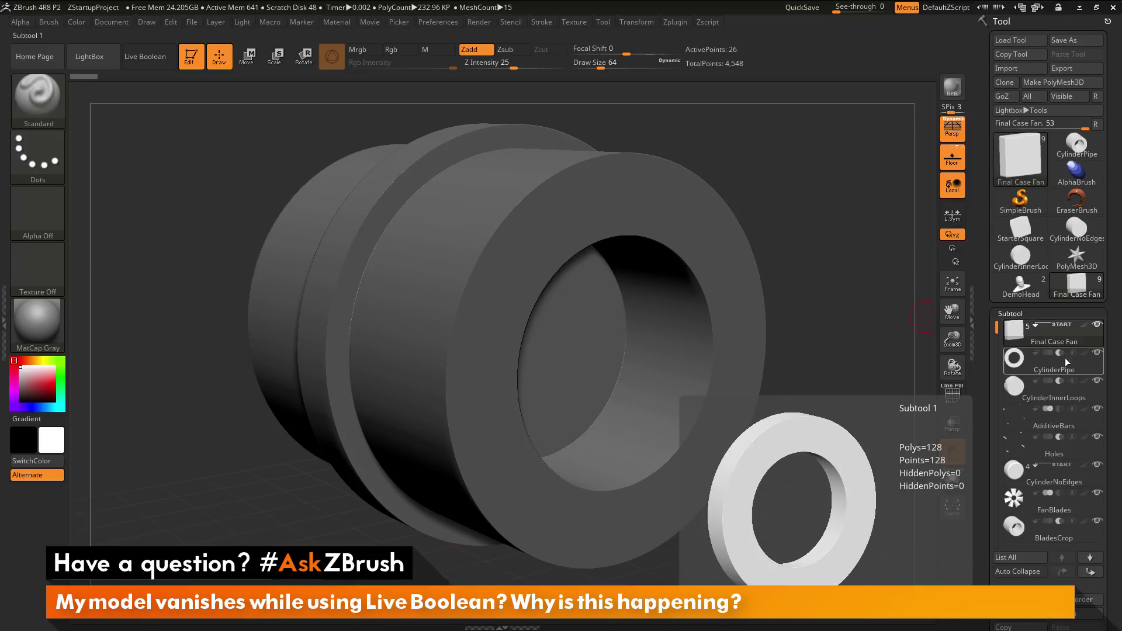
mouse_move(1063, 385)
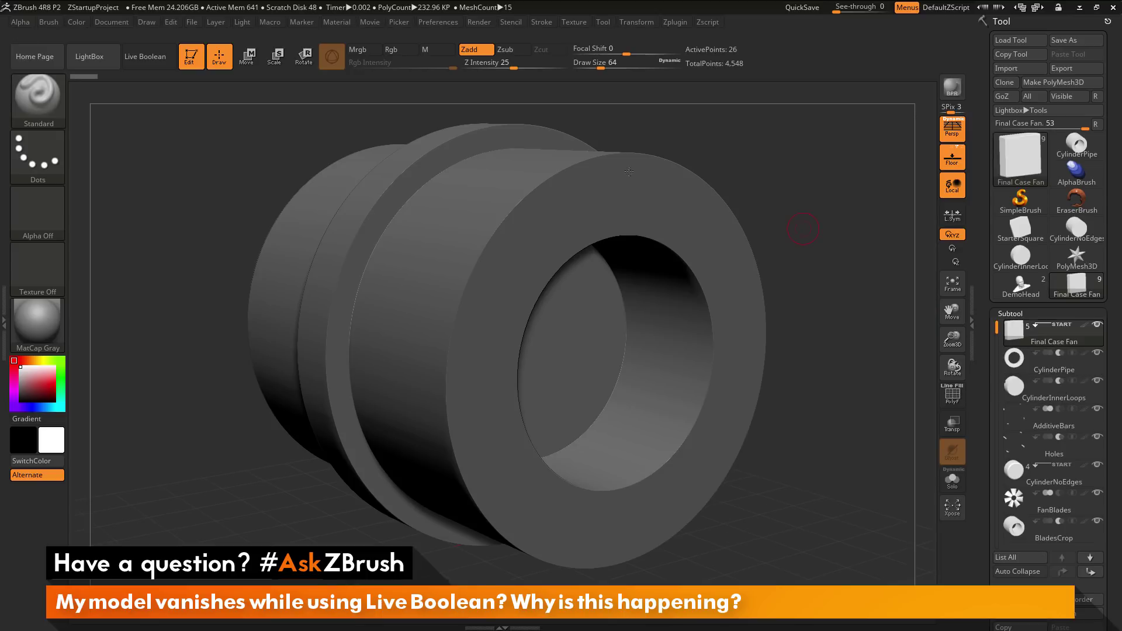
left_click(169, 62)
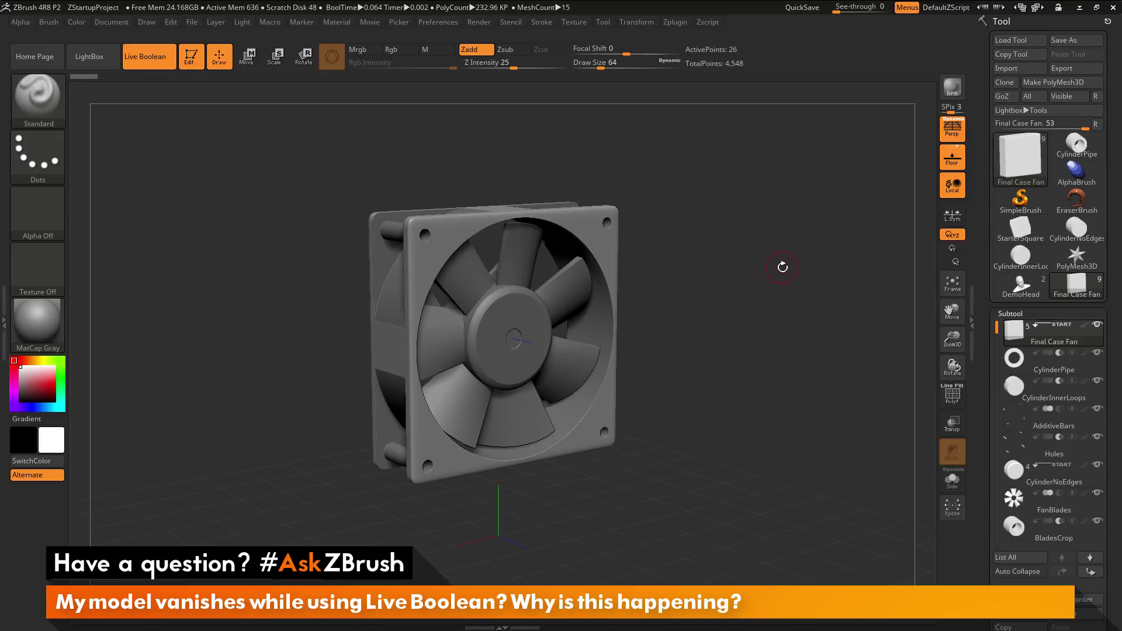
Step: Switch Live Boolean off and on again to test how the fan model displays
left_click_drag(782, 268, 689, 258)
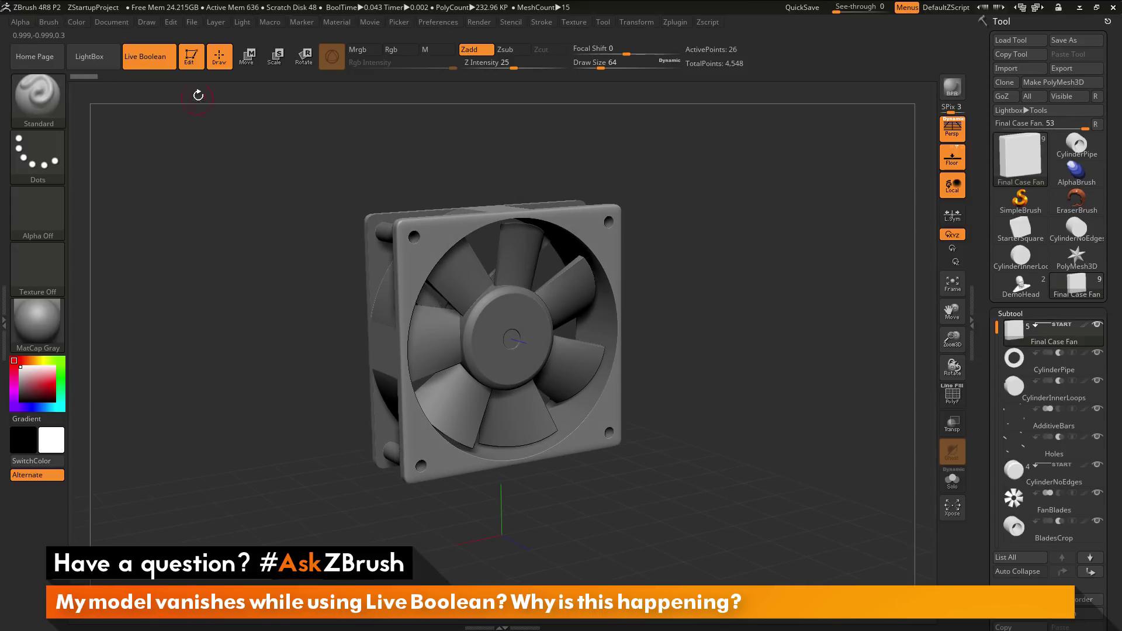
left_click(150, 67)
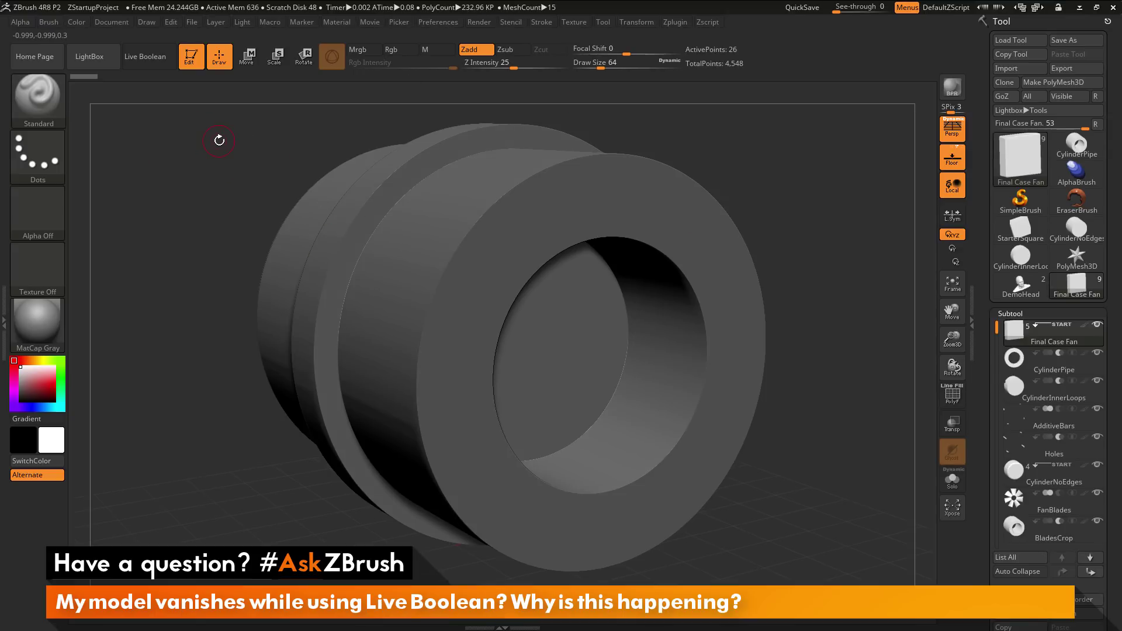
left_click(160, 65)
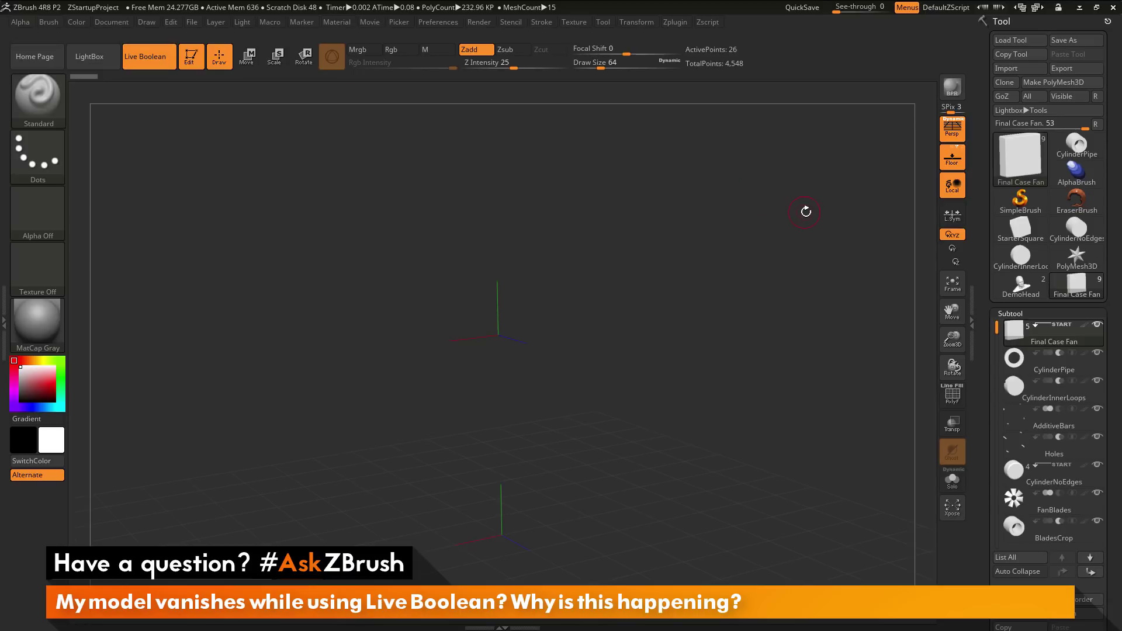
mouse_move(806, 219)
left_mouse_down()
mouse_move(805, 257)
mouse_move(799, 216)
left_mouse_up()
Step: Turn on Polyframe and inspect the CylinderPipe and Final Case Fan subtools
left_click(952, 395)
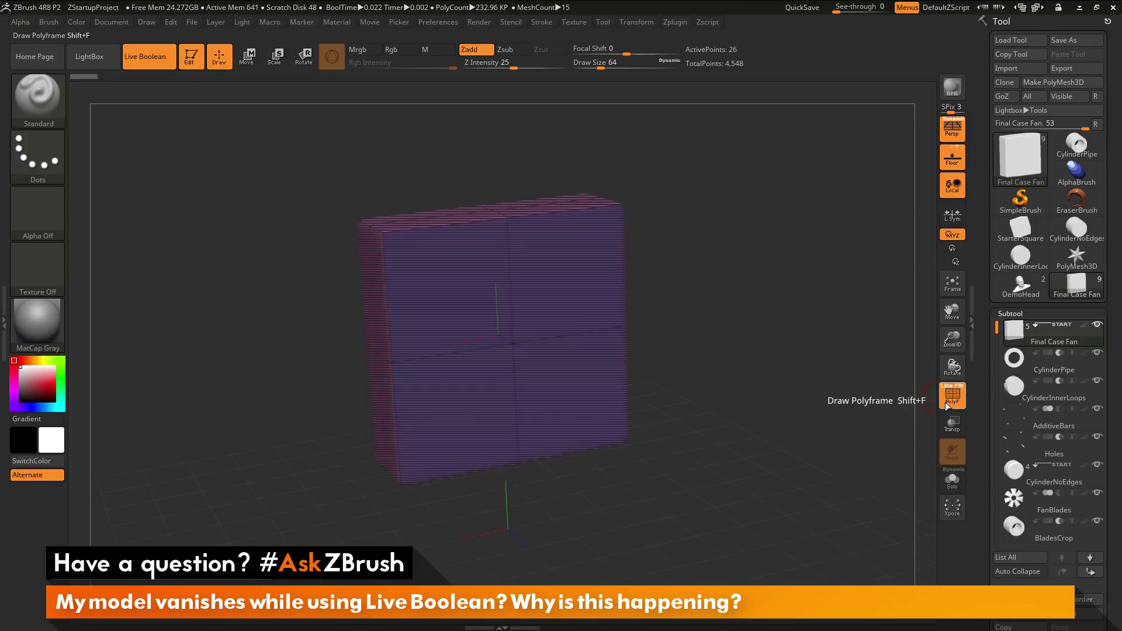
mouse_move(826, 288)
left_mouse_down()
mouse_move(841, 284)
mouse_move(831, 290)
left_mouse_up()
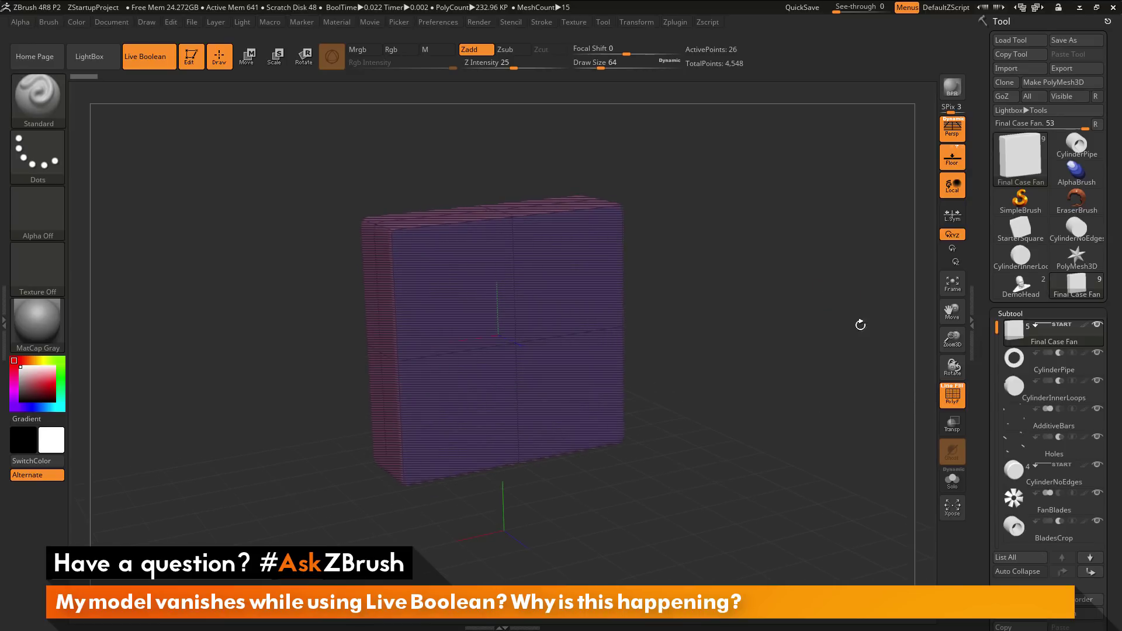
left_click(951, 396)
left_click(1055, 373)
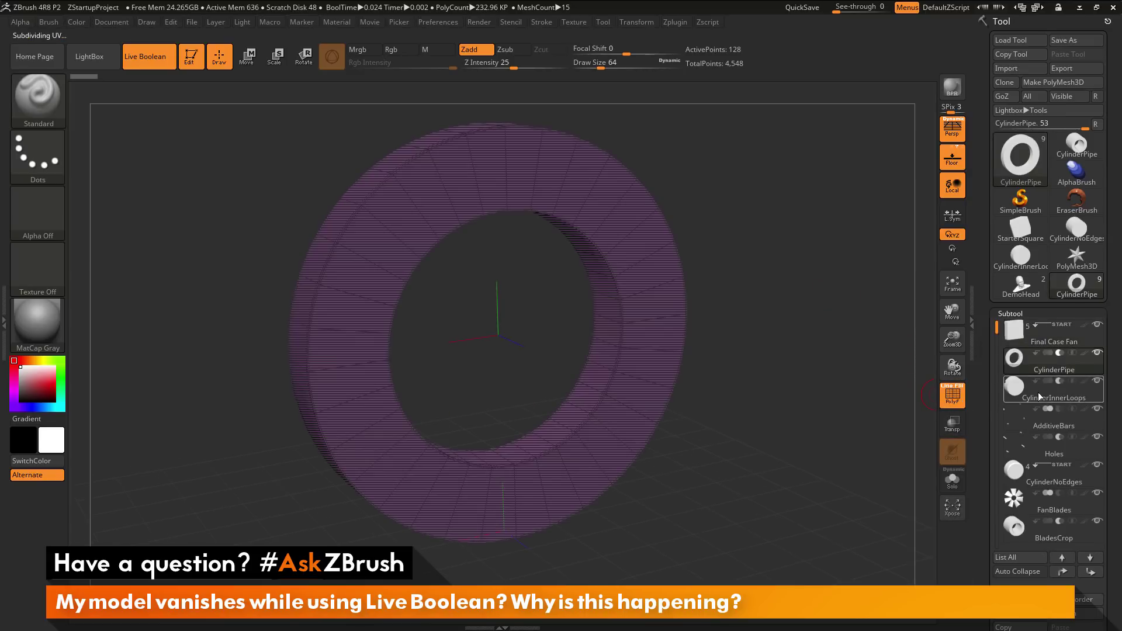
left_click(1054, 398)
left_click(1053, 367)
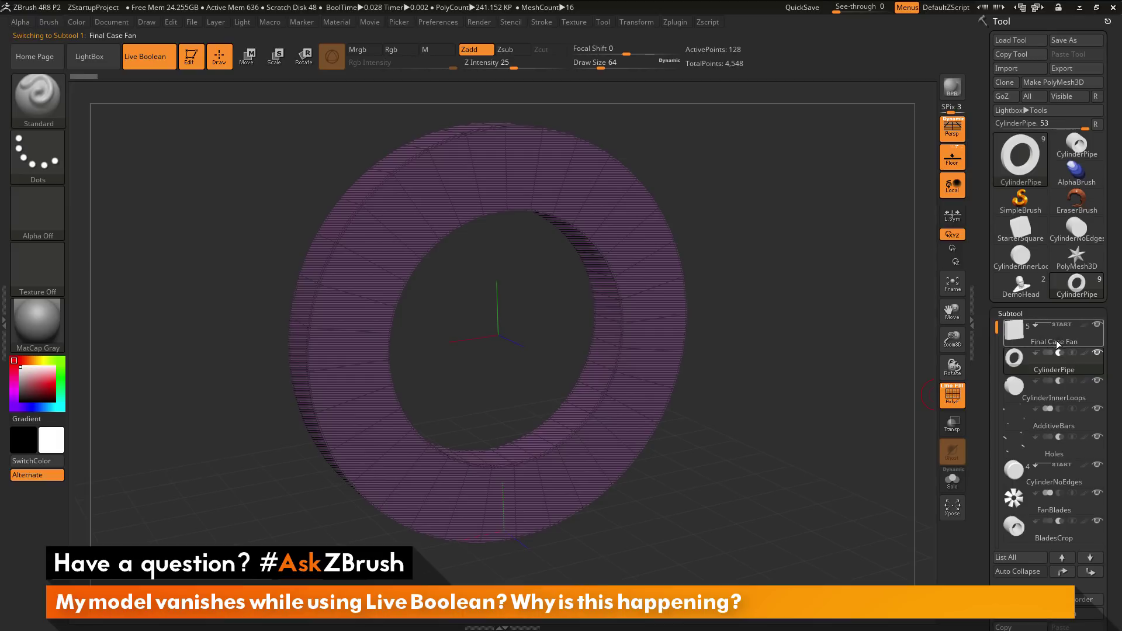
left_click(1057, 340)
Step: Isolate the Final Case Fan subtool in Solo mode, and leave Solo mode again
left_click(945, 484)
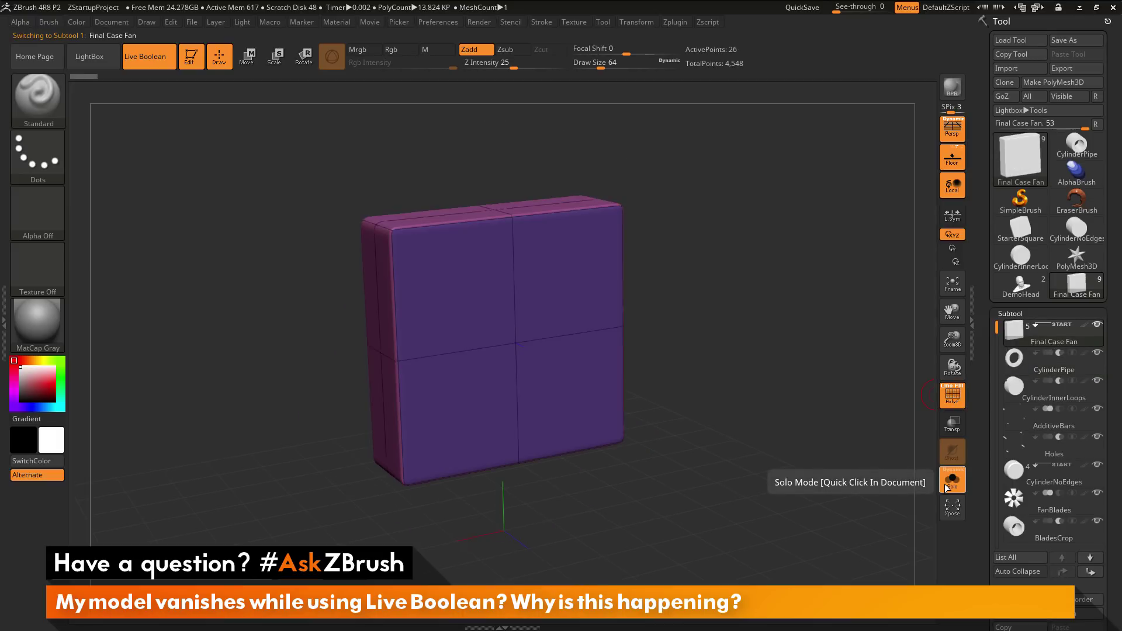
left_click(945, 484)
left_click(952, 477)
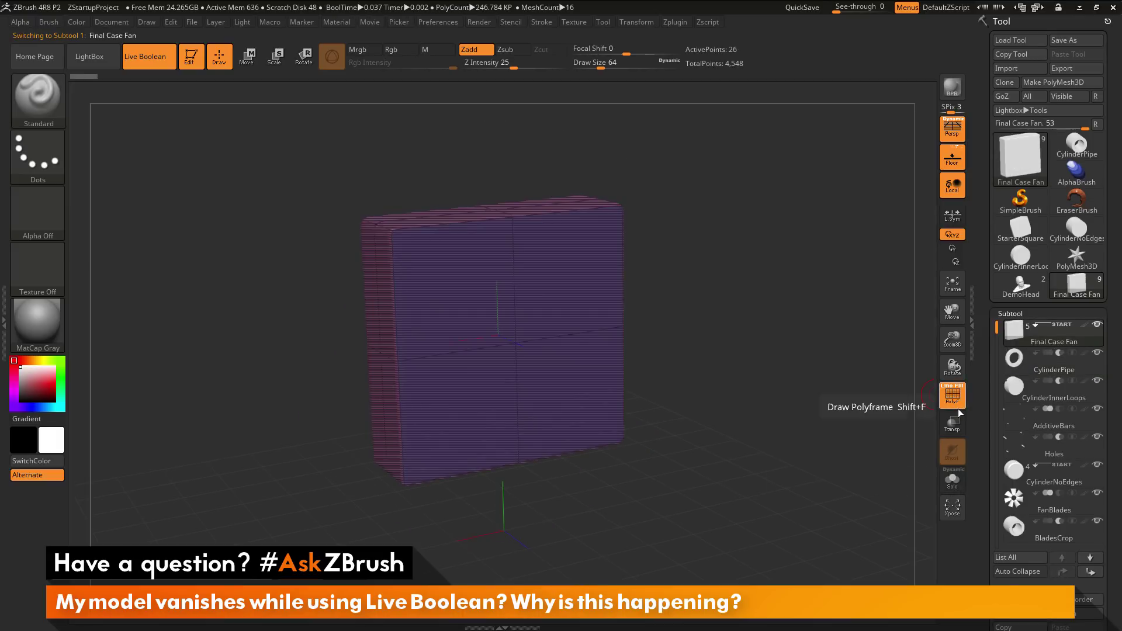
Step: Turn off Polyframe and check the subtools with Transparency temporarily enabled
left_click(954, 398)
mouse_move(805, 349)
left_mouse_down()
mouse_move(803, 366)
mouse_move(801, 351)
left_mouse_up()
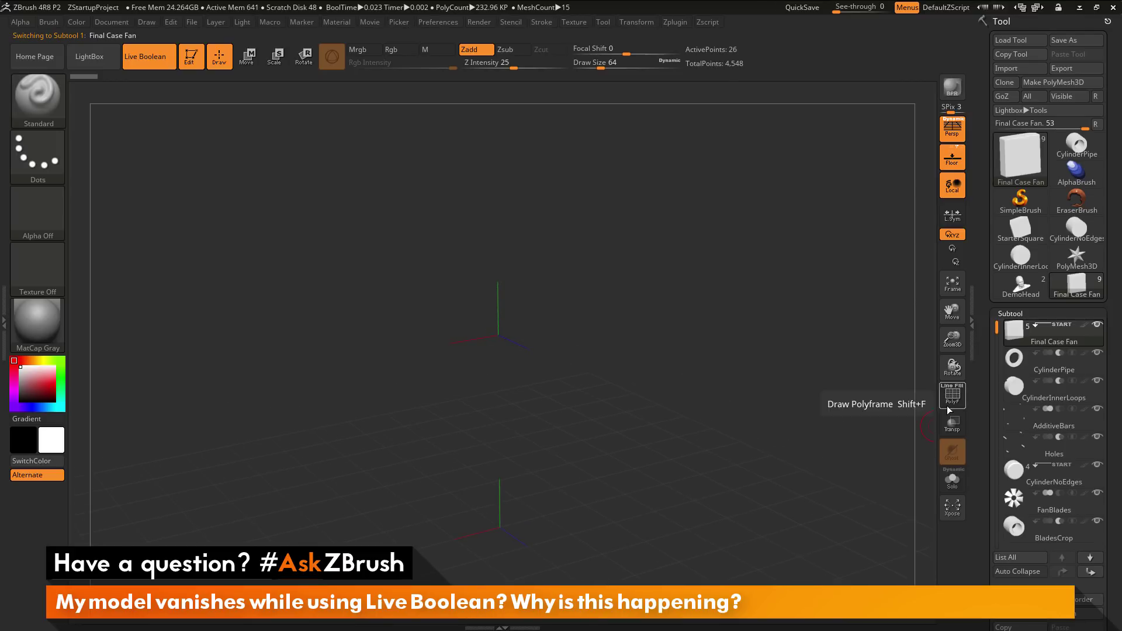
left_click(959, 430)
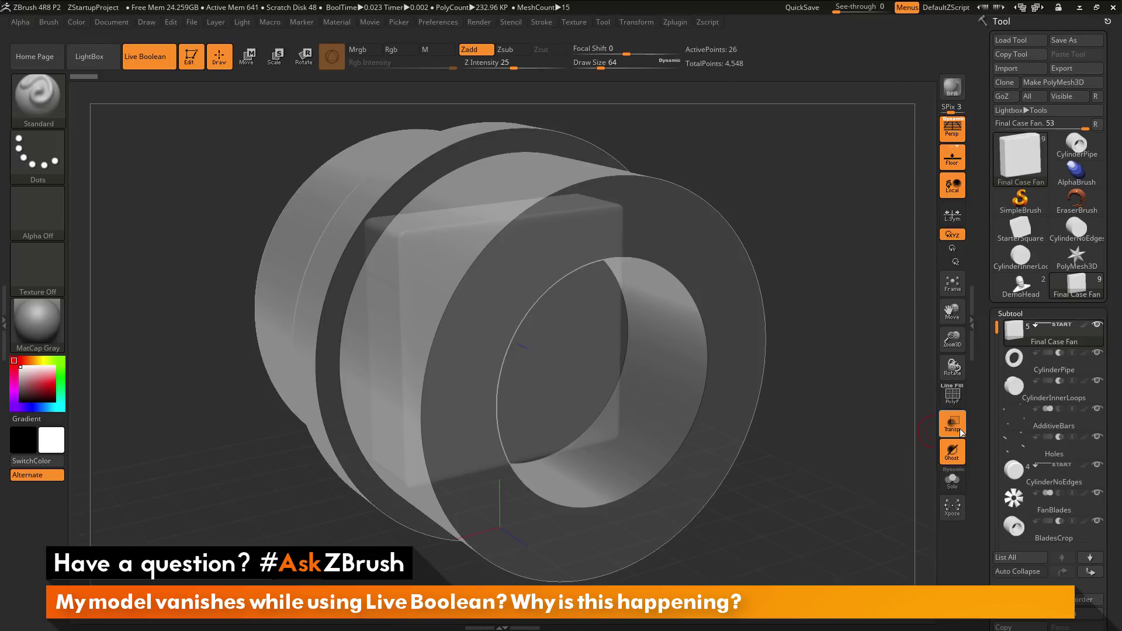
left_click(959, 429)
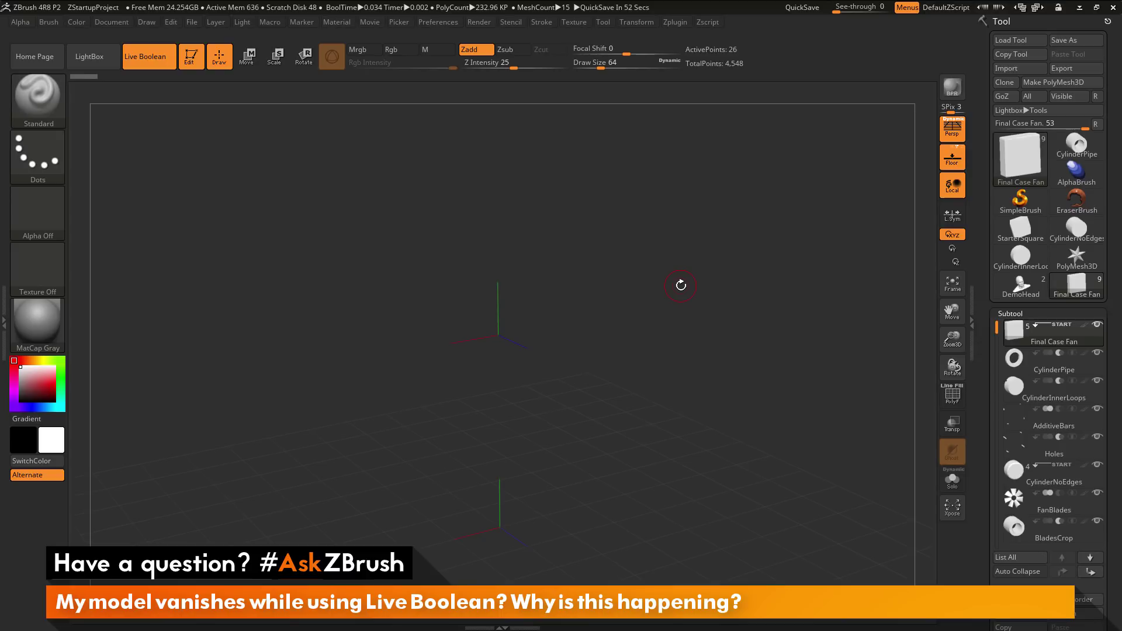
Step: Set Model Opacity to 100 in the Image Plane's Reference Views settings
left_click(580, 22)
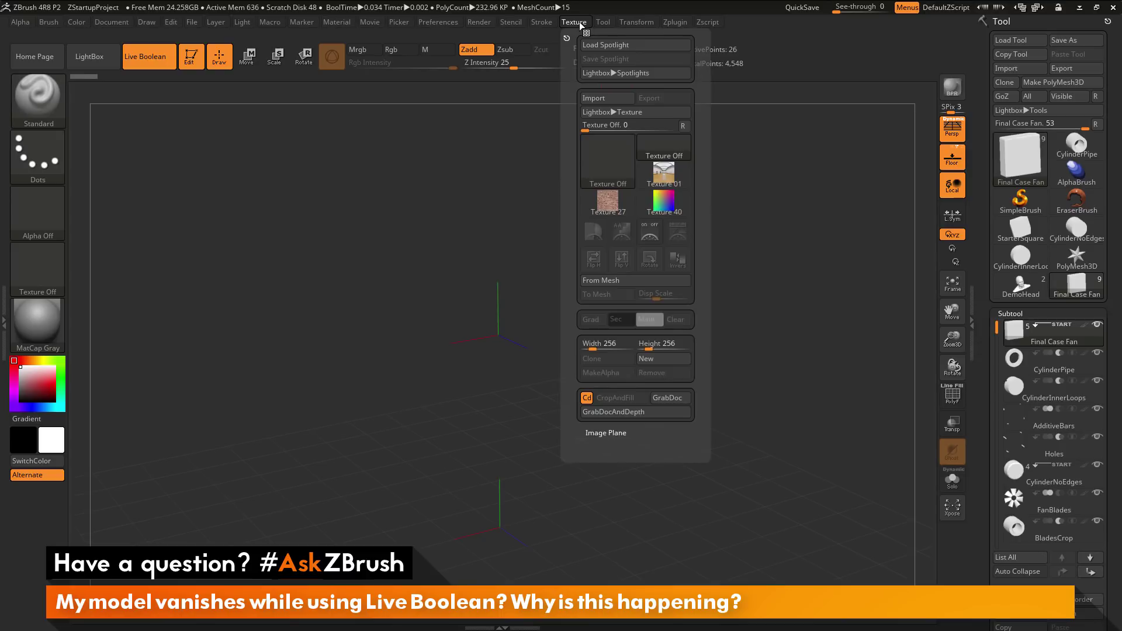
left_click(618, 432)
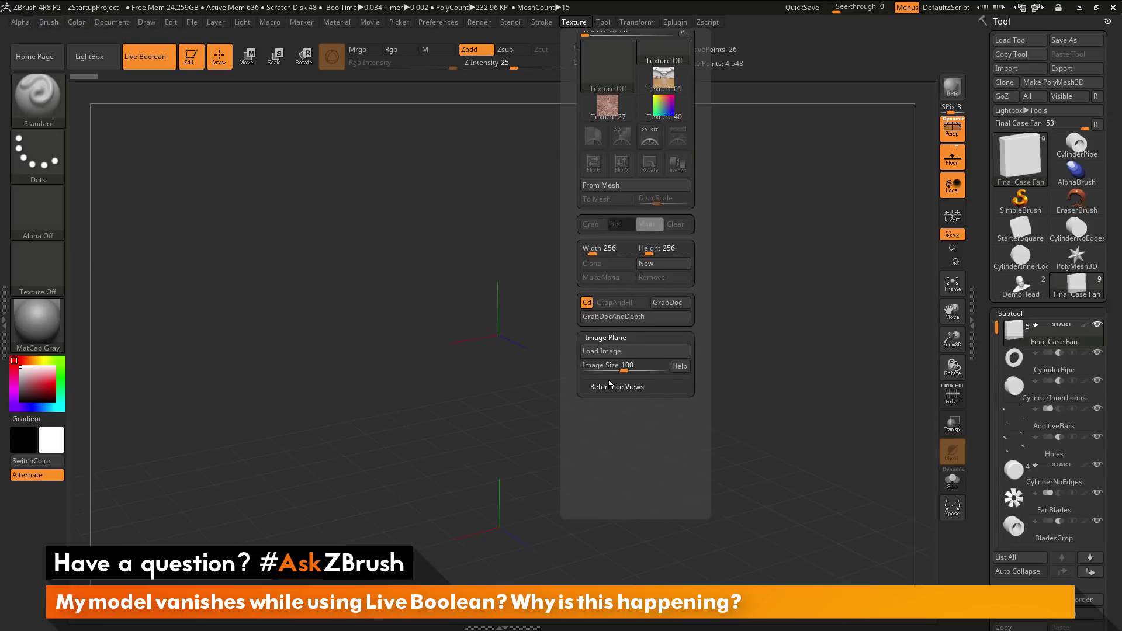
left_click(622, 387)
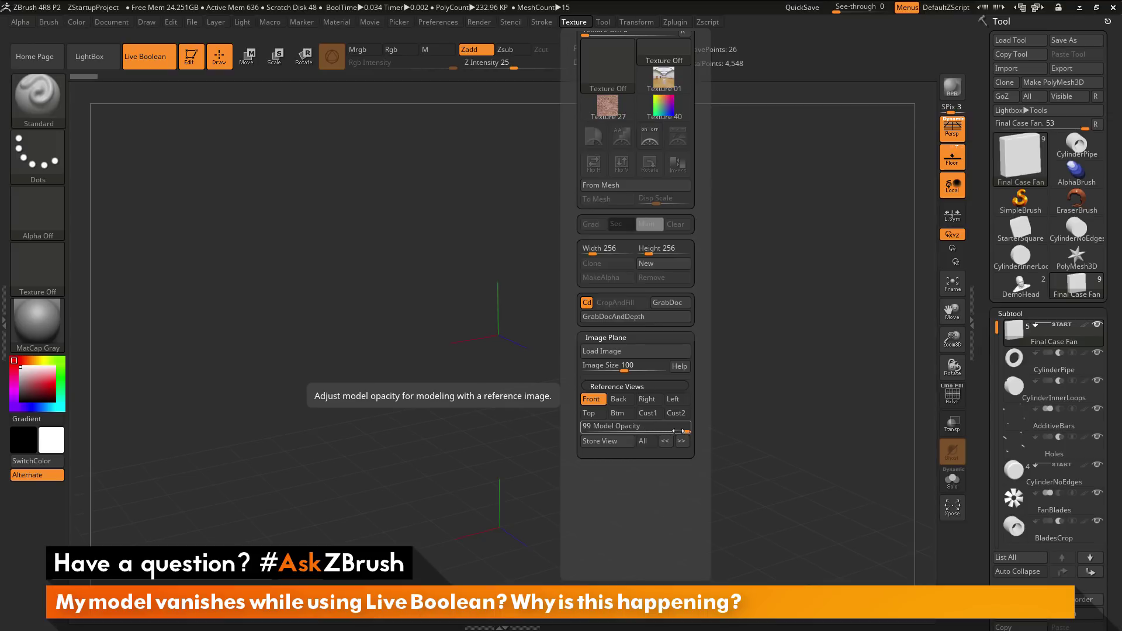
left_click_drag(683, 432, 692, 431)
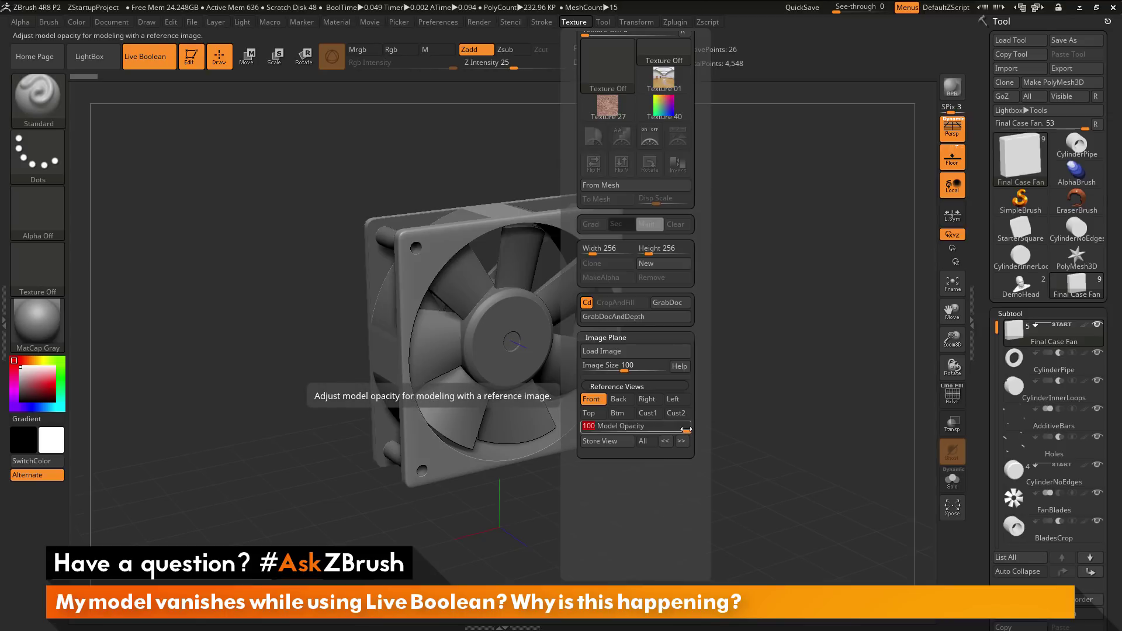
left_click(685, 429)
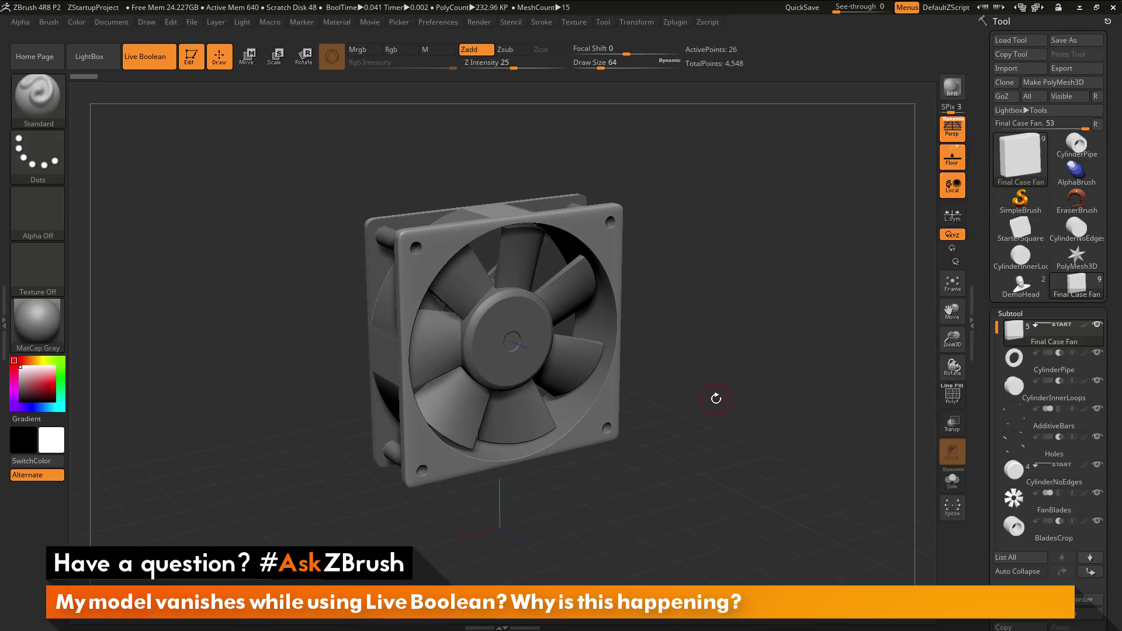
Step: Assign the rattler_blueprints texture to Map1 of the Front-Back floor grid
left_click(148, 22)
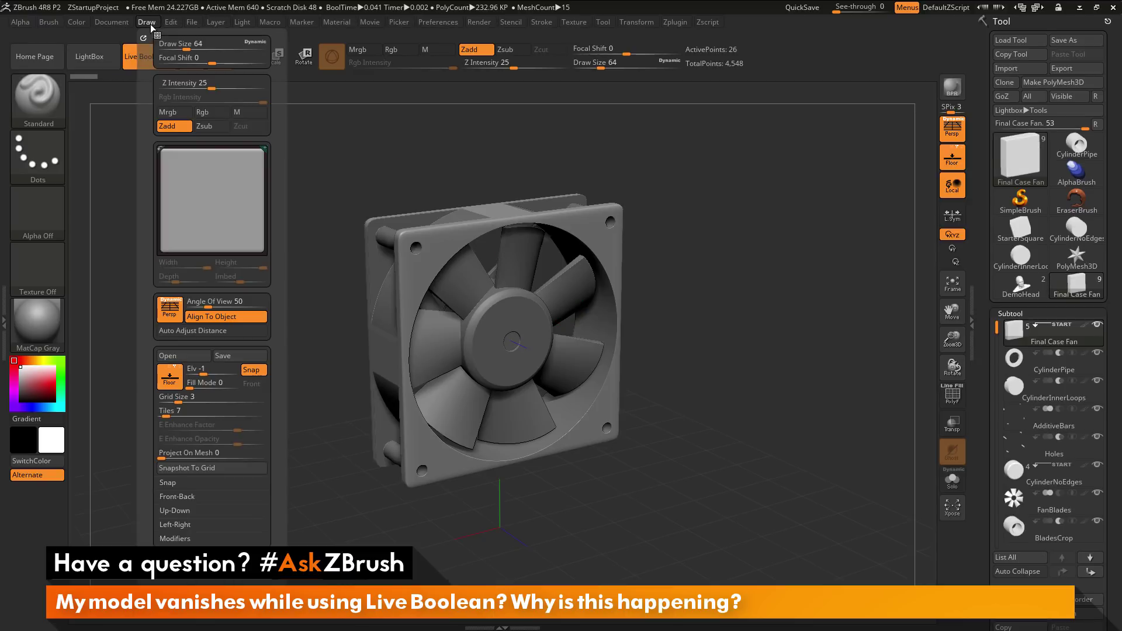
scroll(203, 448, "down", 3)
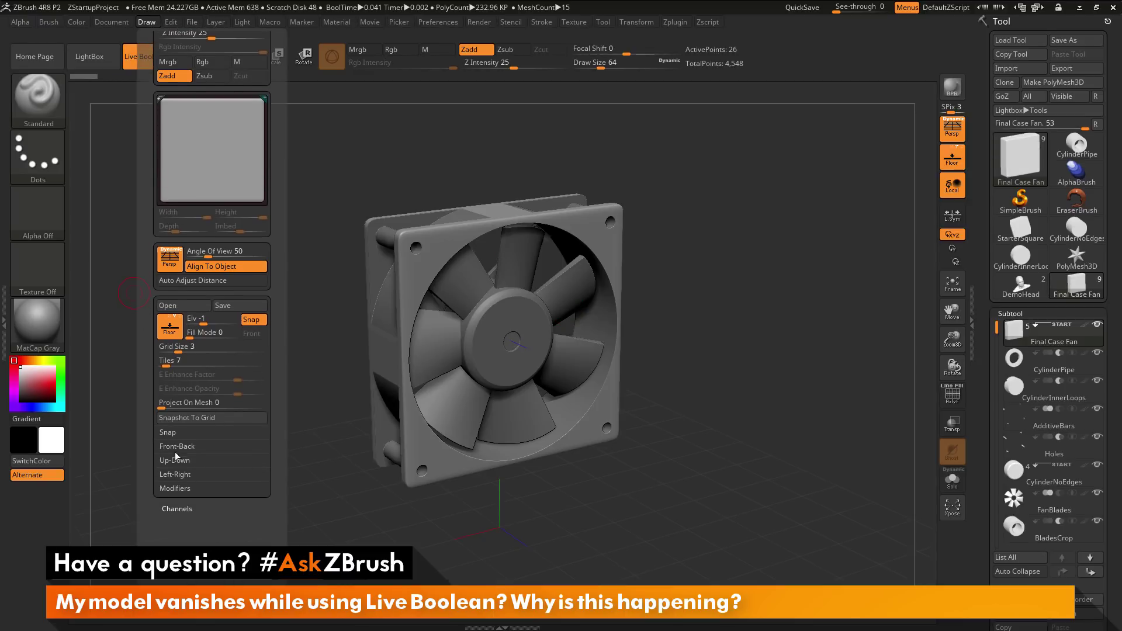
left_click(190, 447)
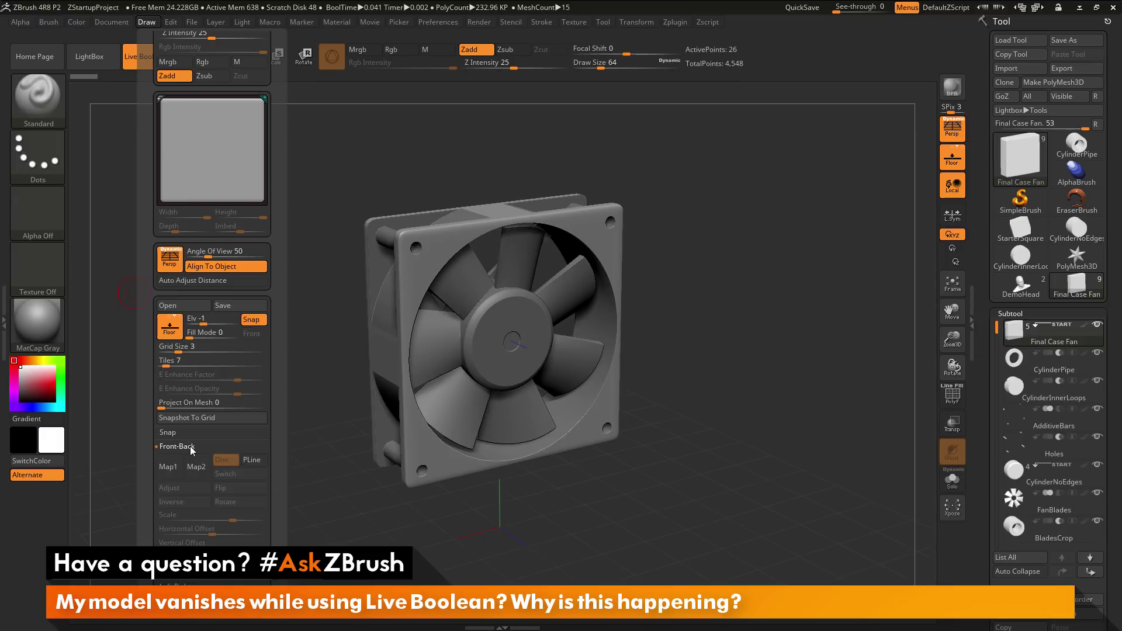
left_click(176, 476)
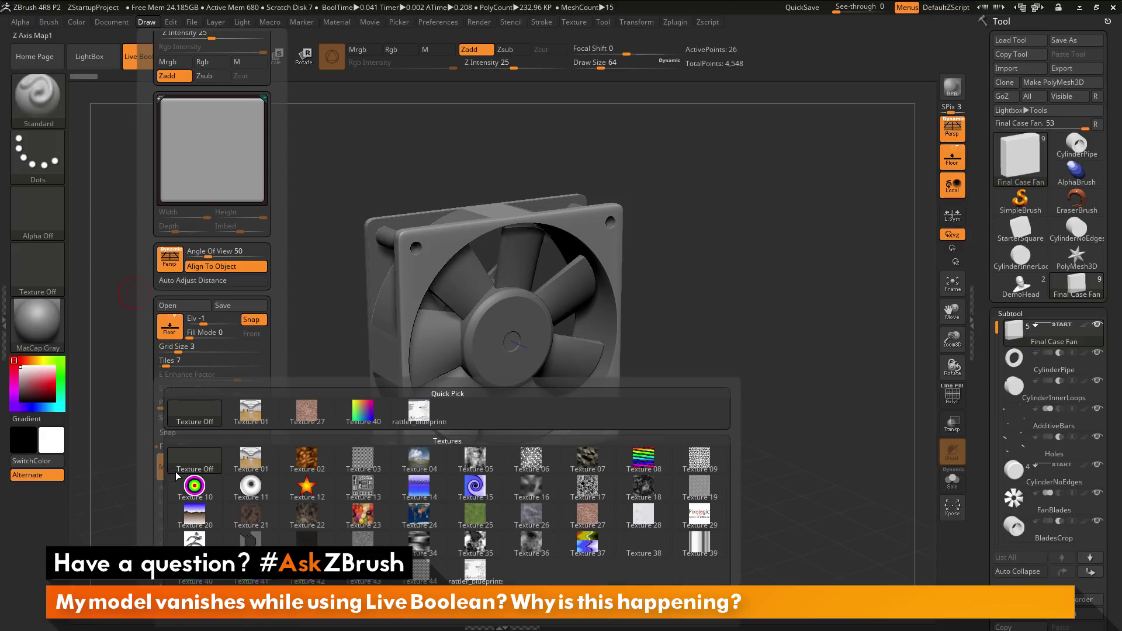
mouse_move(420, 415)
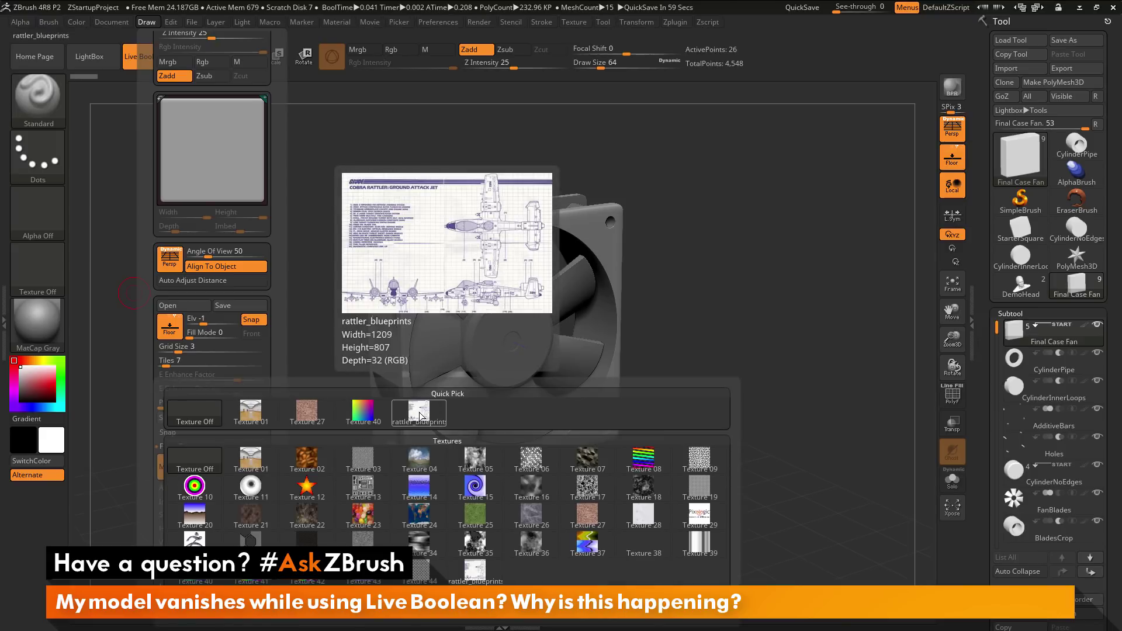
left_click(420, 416)
Step: View the fan straight from the front against the blueprint with perspective off
mouse_move(734, 351)
left_mouse_down()
mouse_move(730, 325)
mouse_move(752, 333)
mouse_move(740, 333)
left_mouse_up()
left_click_drag(775, 366, 831, 367)
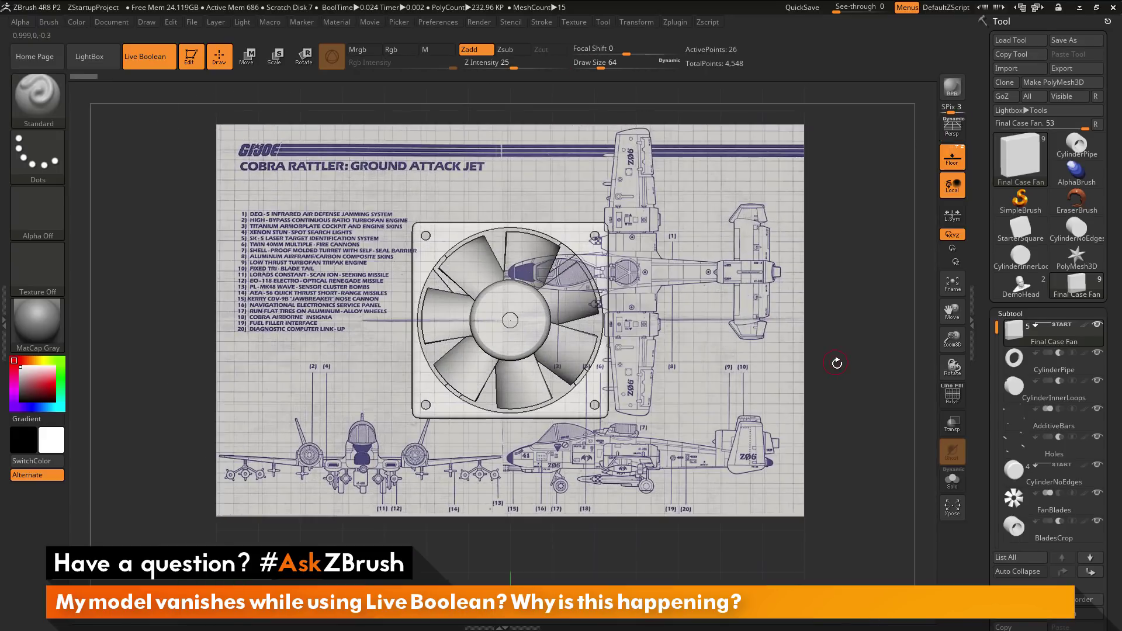
key("p")
key("f")
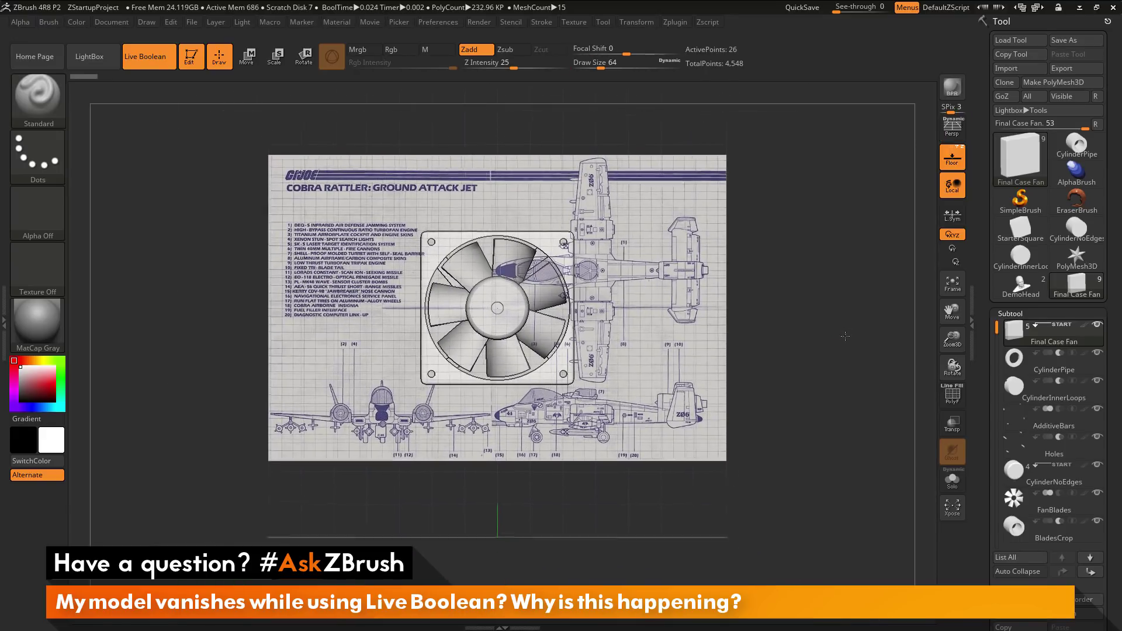
Step: Switch to the Move transpose tool, try shifting the Final Case Fan subtool, and undo the move
left_click(246, 56)
mouse_move(545, 281)
left_mouse_down()
mouse_move(609, 248)
mouse_move(563, 283)
mouse_move(556, 272)
left_mouse_up()
key("ctrl+z")
Step: Turn perspective back on and view the fan and blueprint grid at an angle
left_click_drag(822, 263, 767, 253)
key("p")
key("p")
key("p")
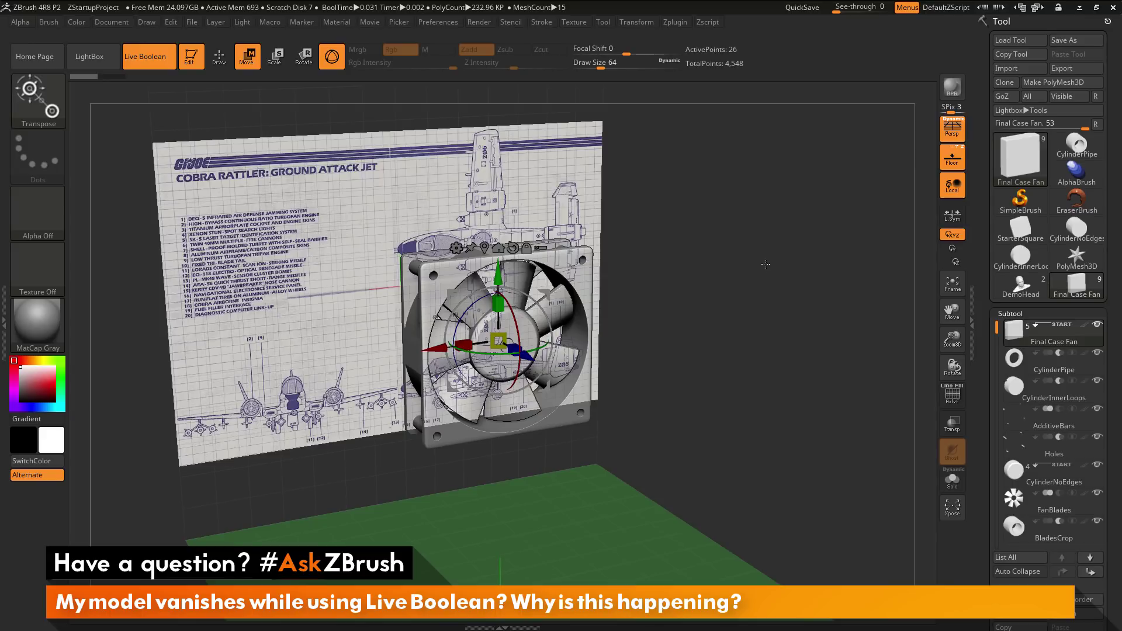
Step: Review the Front-Back floor grid settings for adjusting, scaling and offsetting the blueprint map
left_click_drag(765, 265, 762, 279)
left_click(147, 22)
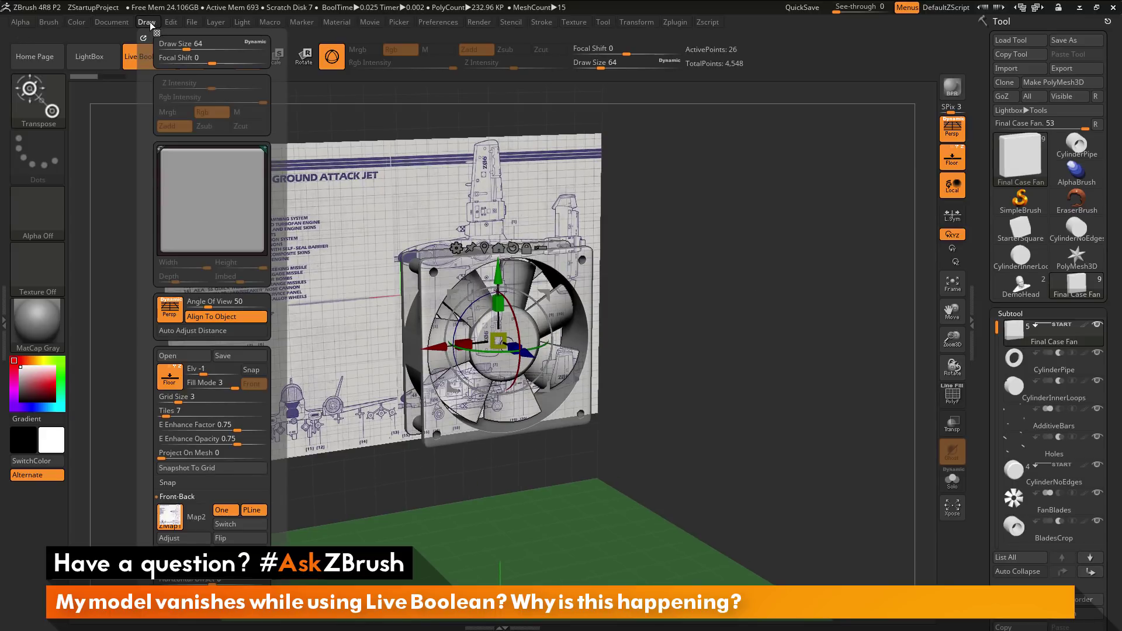
left_click_drag(153, 459, 154, 324)
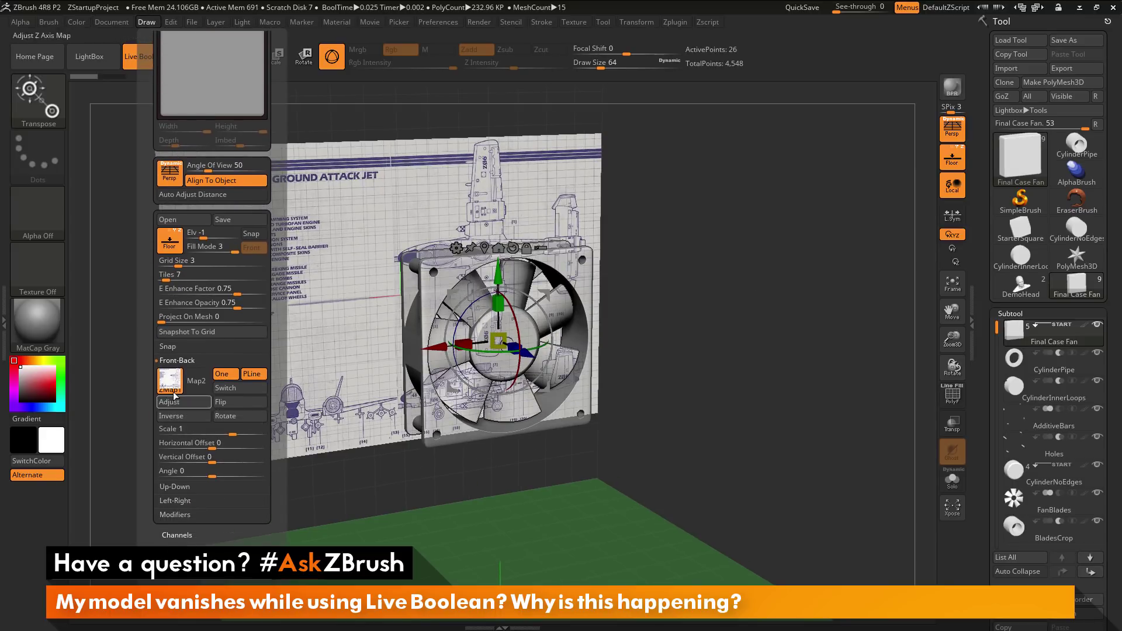
Step: Hide the floor grid with its blueprint map and switch from Move to Draw mode
left_click(953, 168)
left_click(953, 168)
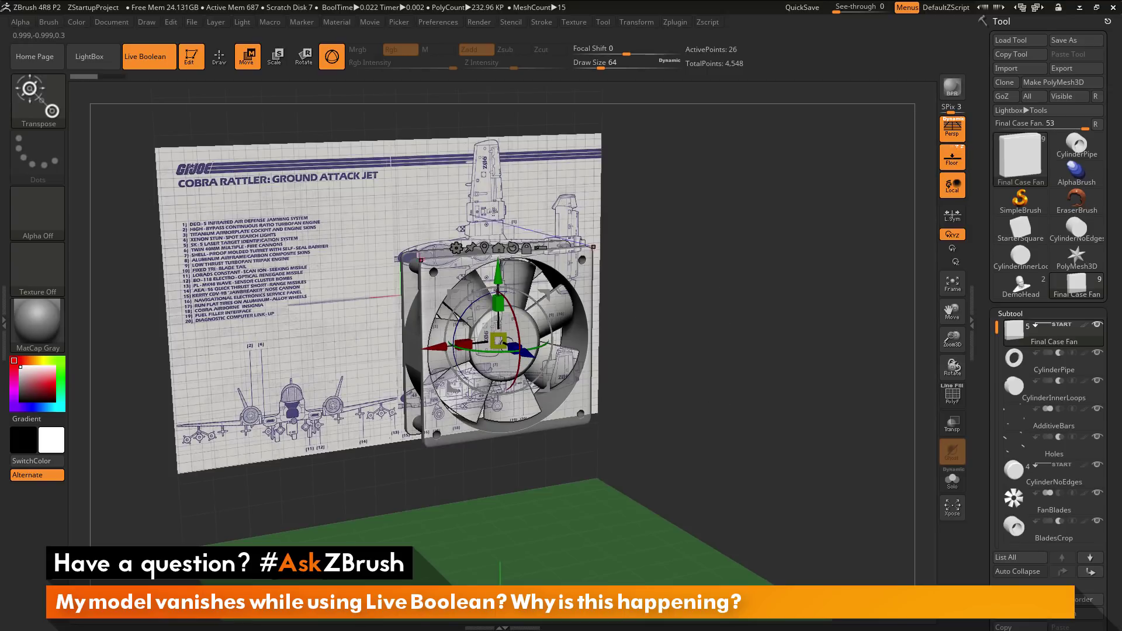
left_click(953, 159)
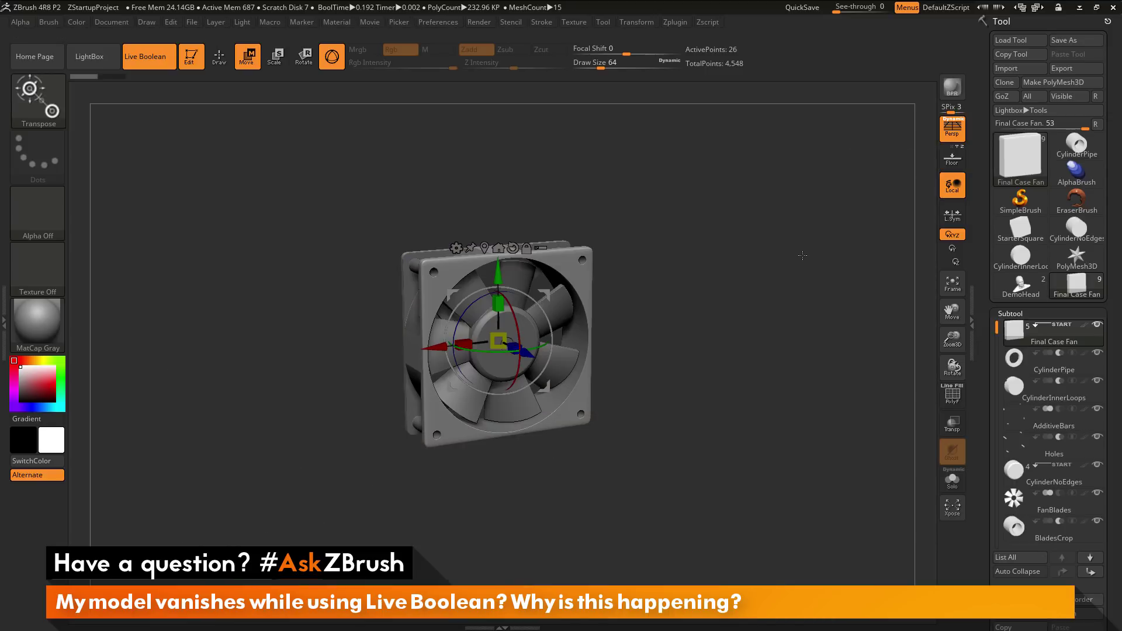
key("q")
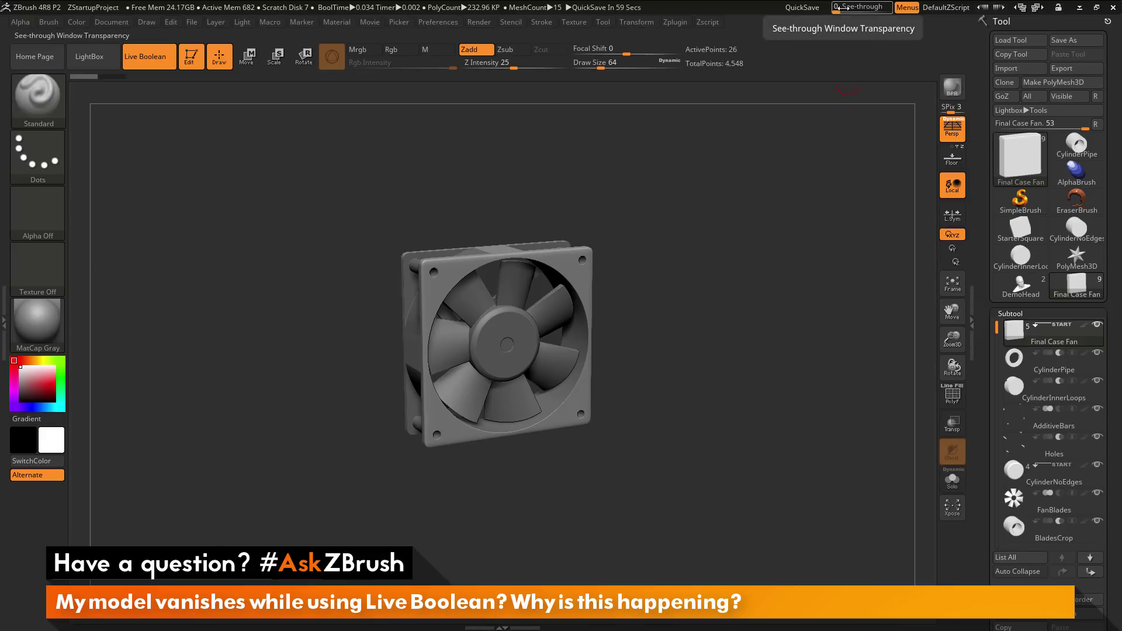
Step: Set the window See-through to 39, position the fan over the blueprint image behind it, and raise See-through to 53
left_click_drag(840, 7, 857, 7)
left_click_drag(707, 328, 758, 365, "shift")
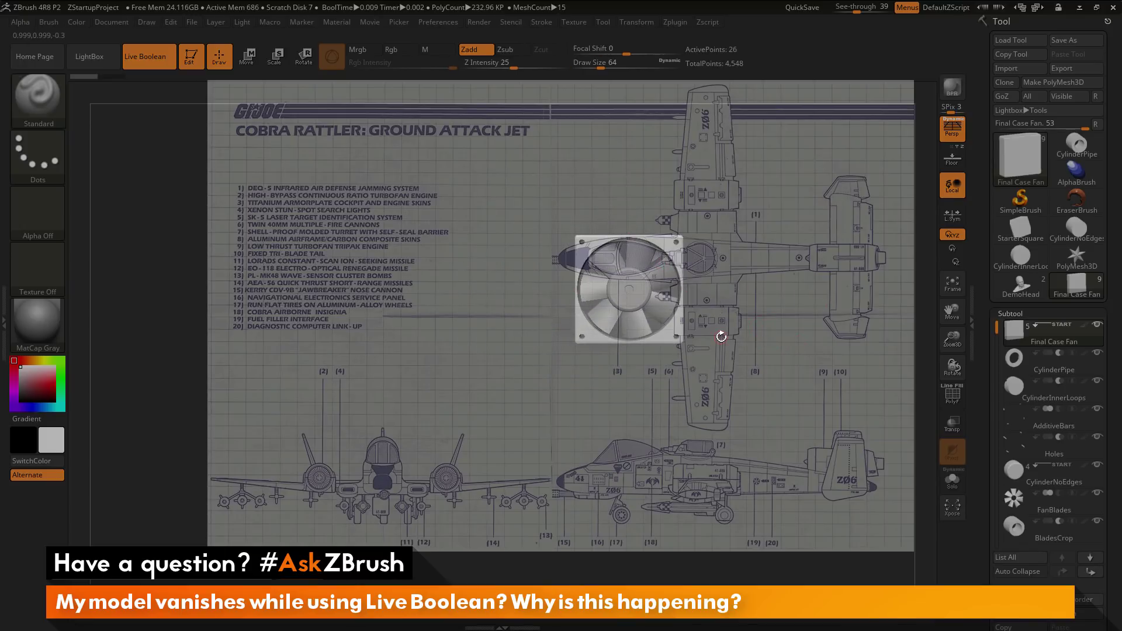
mouse_move(857, 11)
left_mouse_down()
mouse_move(837, 11)
mouse_move(864, 12)
left_mouse_up()
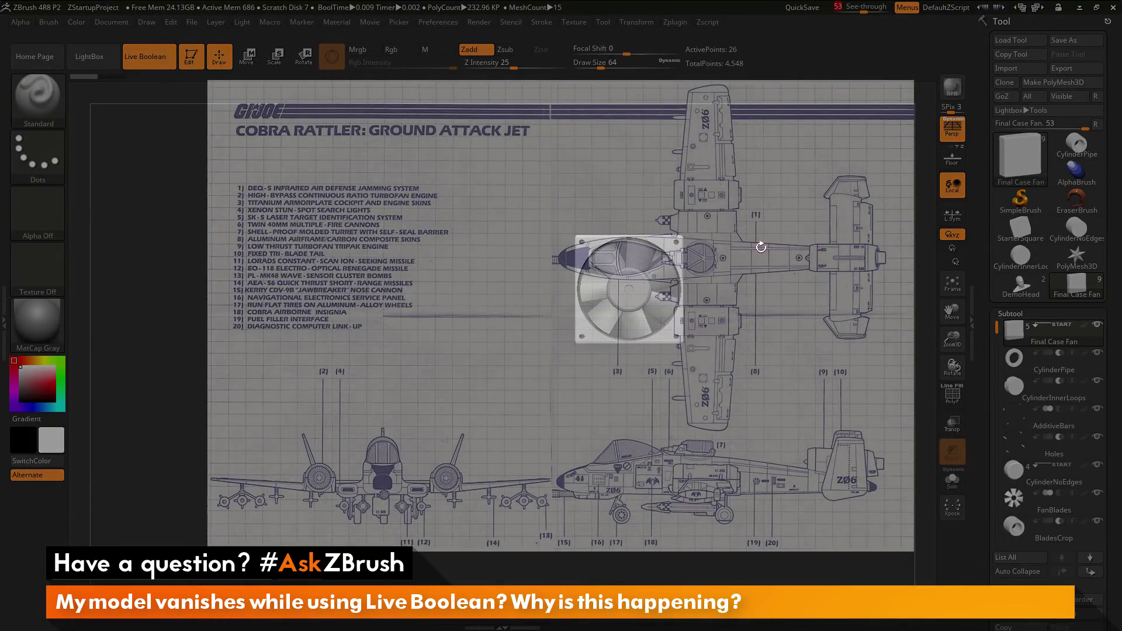
left_click_drag(764, 328, 738, 345, "alt")
Step: Set See-through to 0 and frame the angled fan in the view
left_click_drag(857, 7, 833, 7)
mouse_move(723, 324)
left_mouse_down()
mouse_move(725, 310)
mouse_move(730, 322)
left_mouse_up()
key("f")
left_click(573, 22)
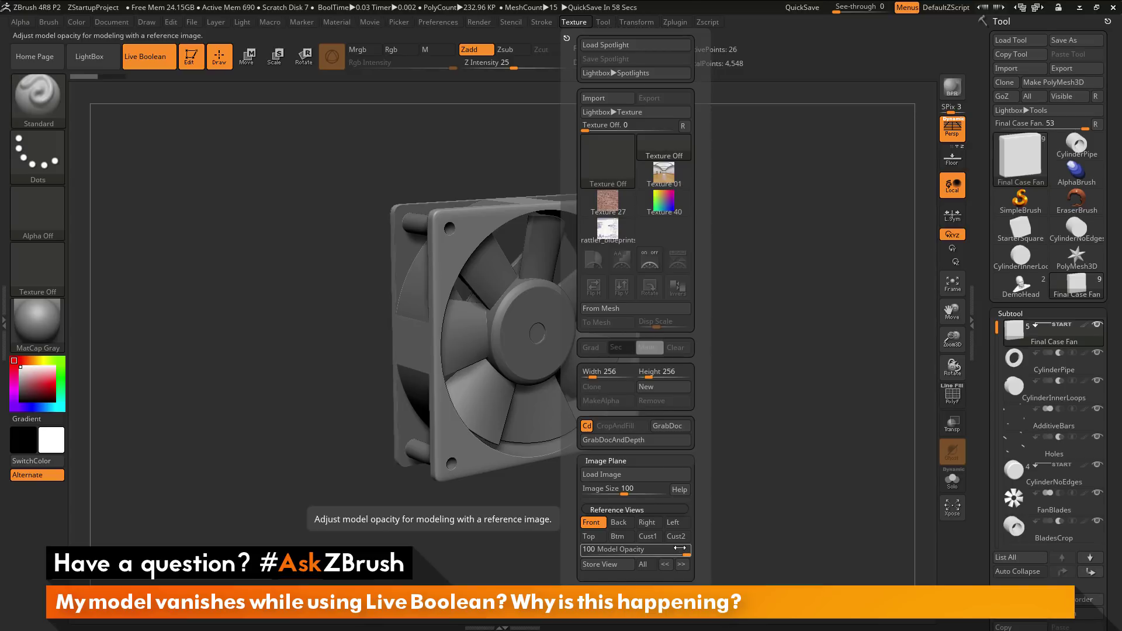
left_click(952, 158)
left_click(952, 159)
left_click_drag(842, 6, 837, 9)
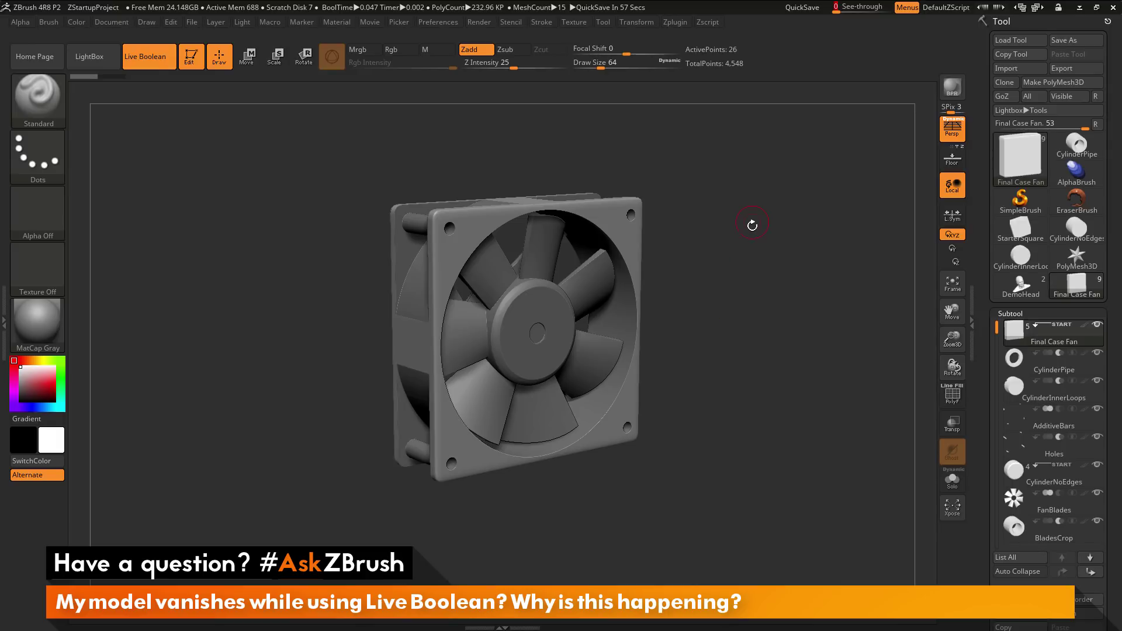
Step: Enlarge the fan in the view and set See-through to 48 to overlay it on the blueprint behind the window
left_click_drag(752, 225, 790, 123)
left_click_drag(836, 7, 862, 10)
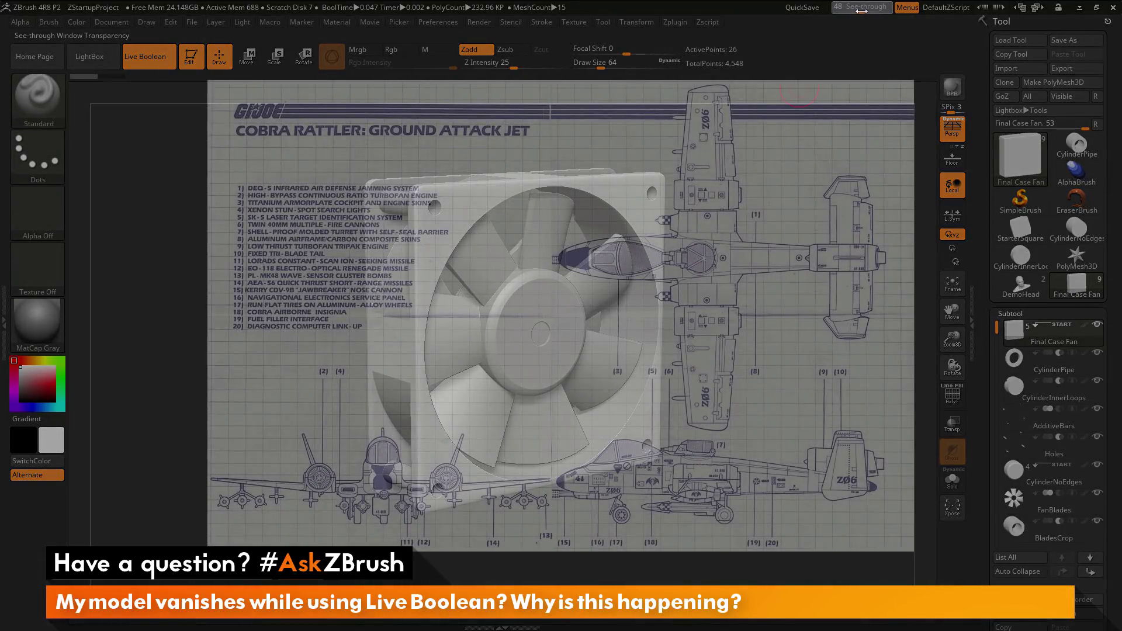